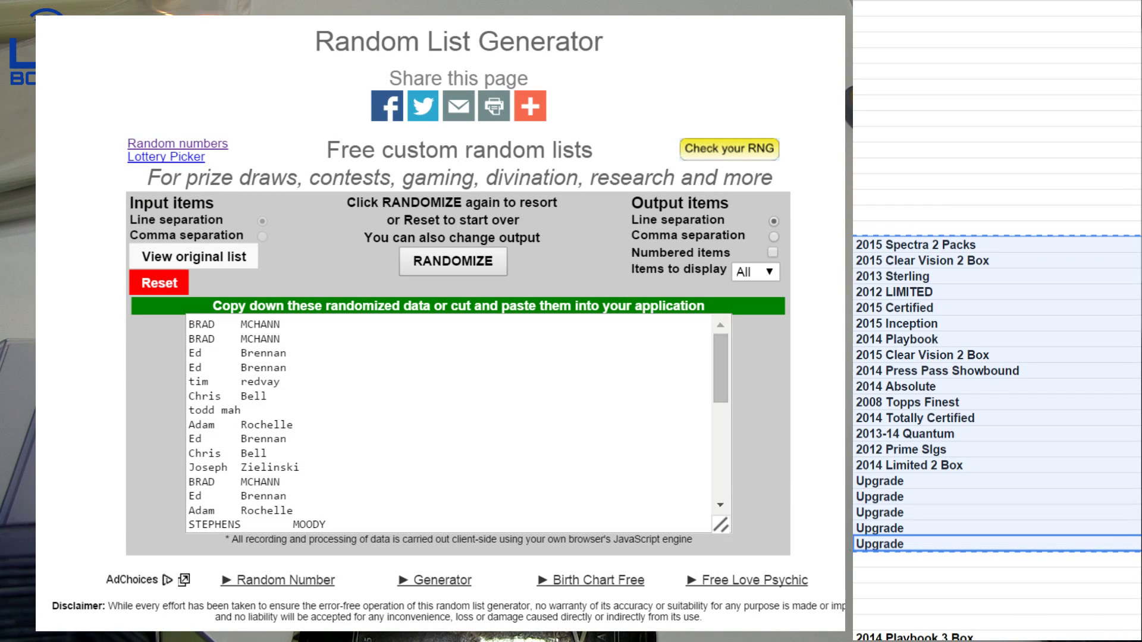
Step: Clear the old result and paste the copied card-box and Upgrade list into a new list
click(156, 283)
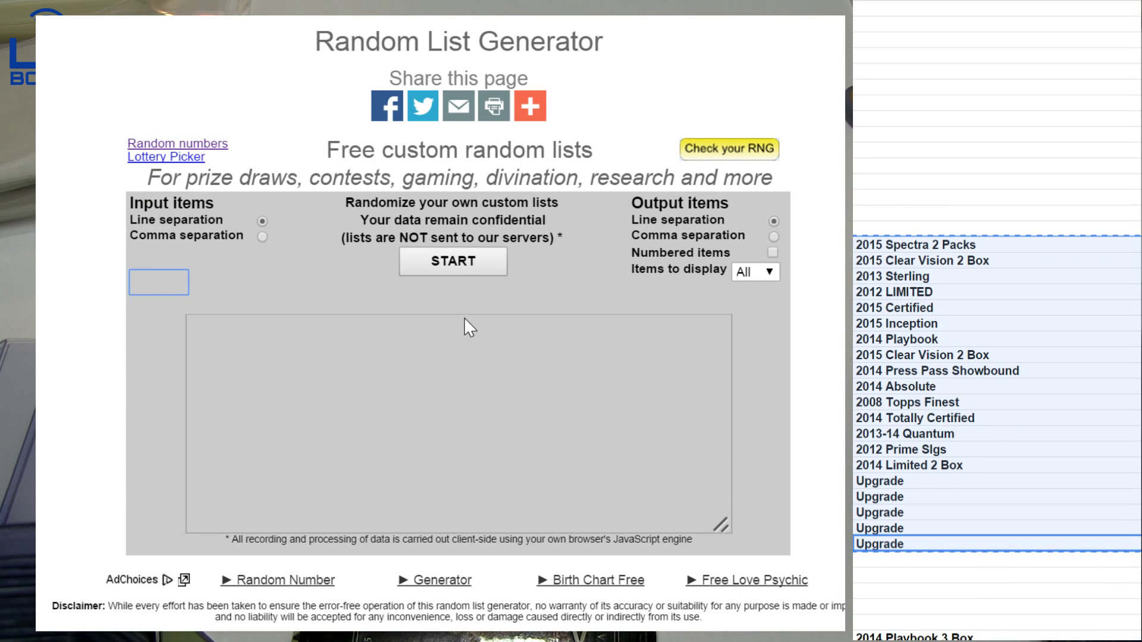
click(453, 261)
click(466, 324)
key(ctrl+v)
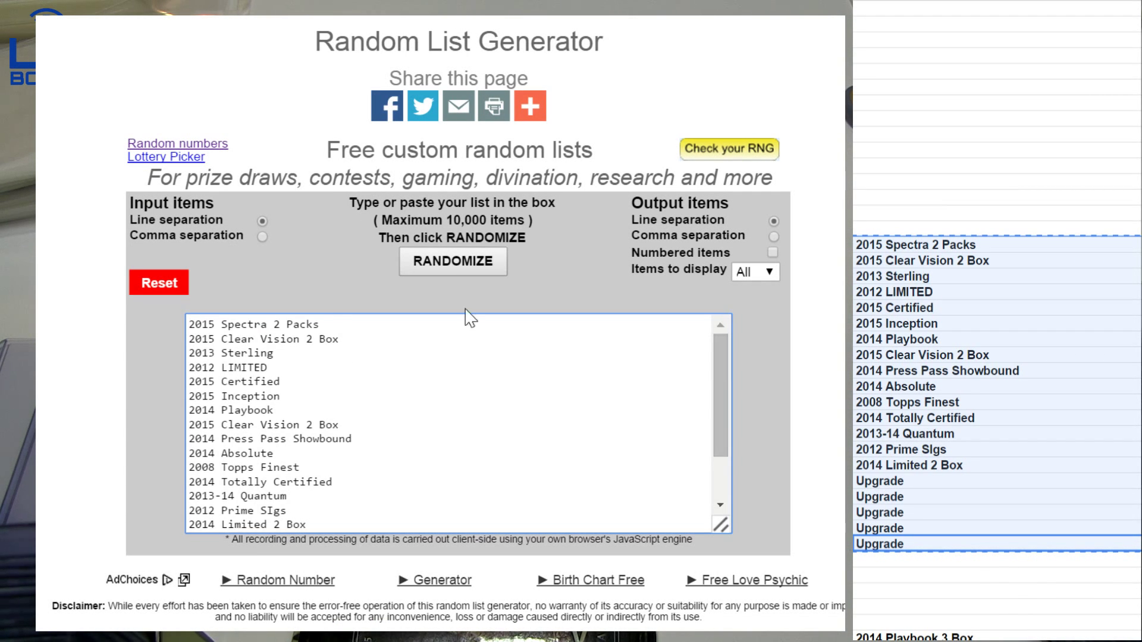
Step: Shuffle the card list three times, then select 2014 Playbook 3 Box through 2015 Spectra in the sheet
click(452, 261)
click(450, 259)
click(450, 260)
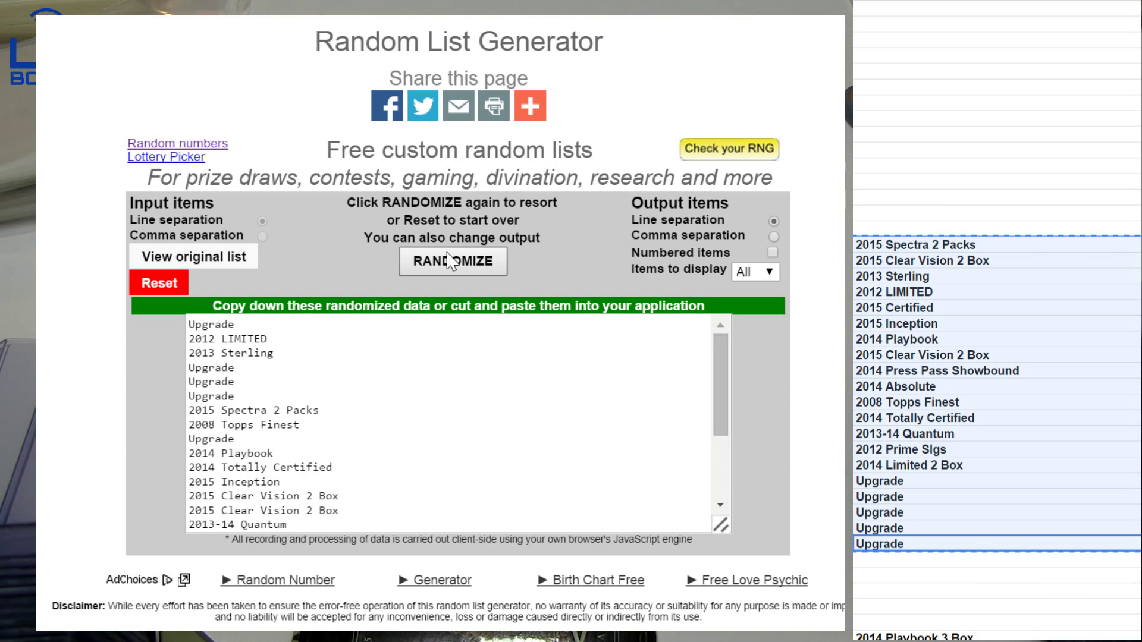
scroll(982, 449, down, 5)
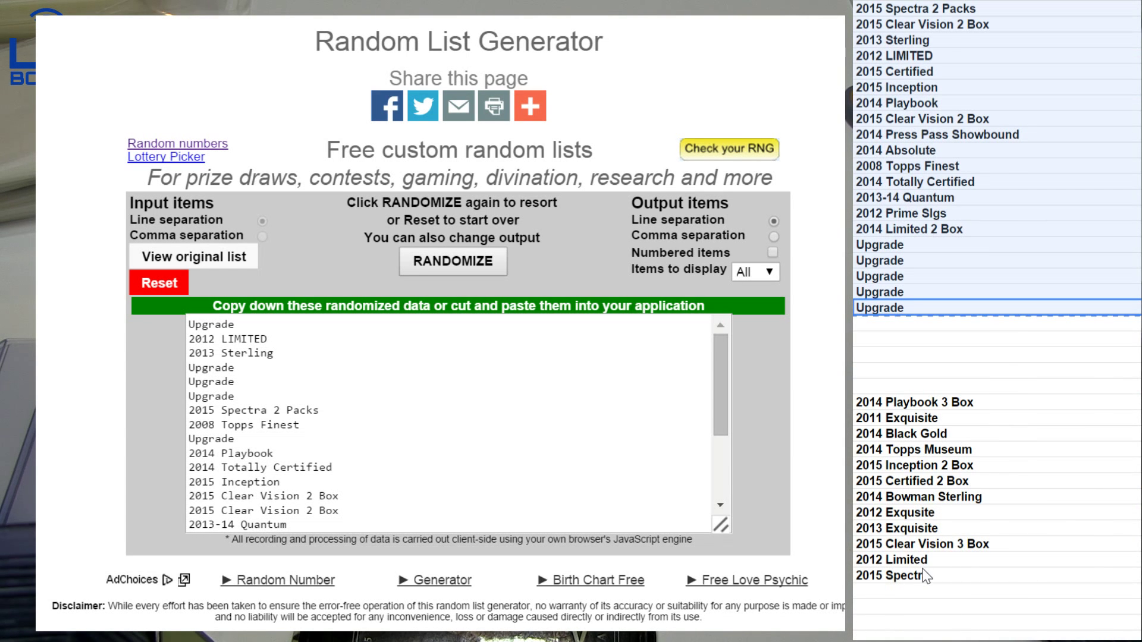
mouse_move(925, 575)
mouse_down()
mouse_move(936, 526)
mouse_move(923, 396)
mouse_up()
key(ctrl+c)
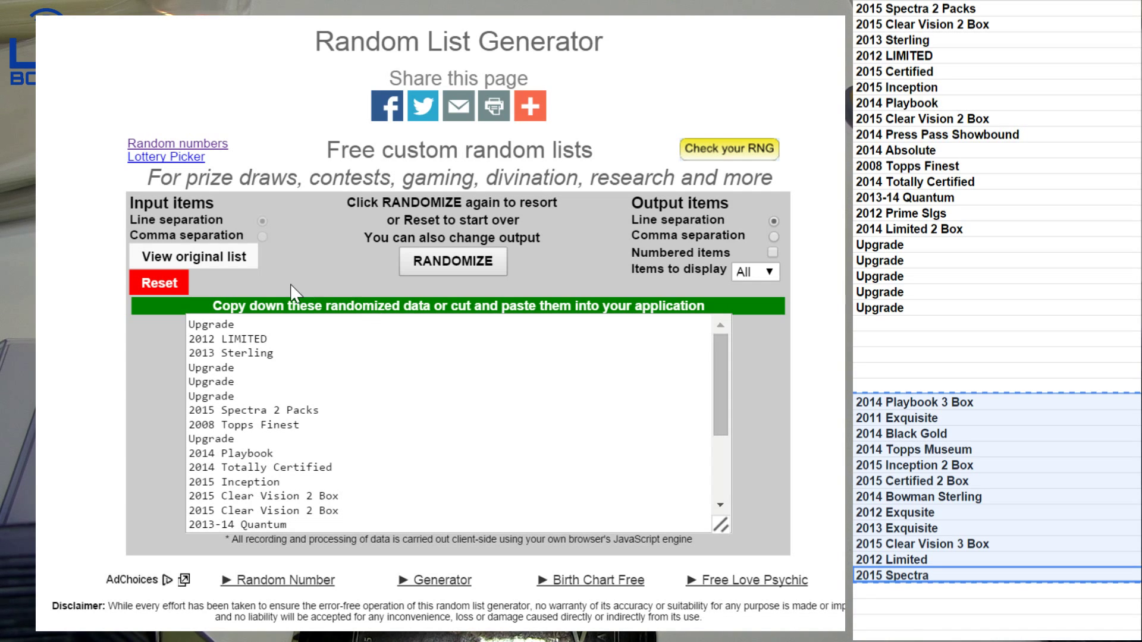
Step: Paste the 2014 Playbook 3 Box to 2015 Spectra list into a fresh list and shuffle it twice
click(162, 285)
click(440, 269)
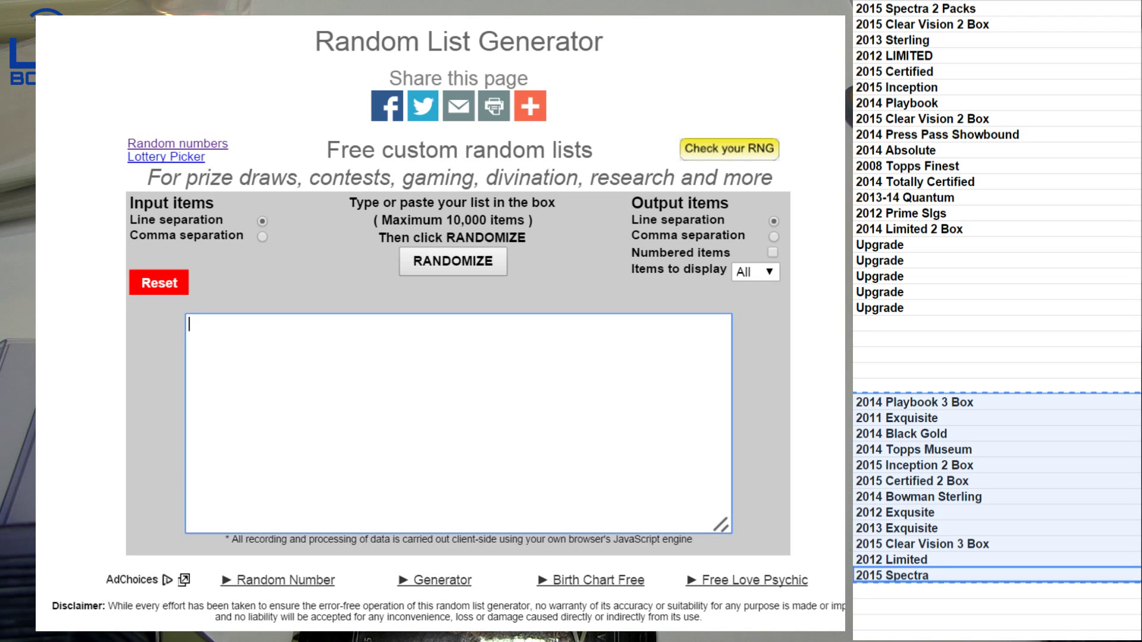
key(ctrl+v)
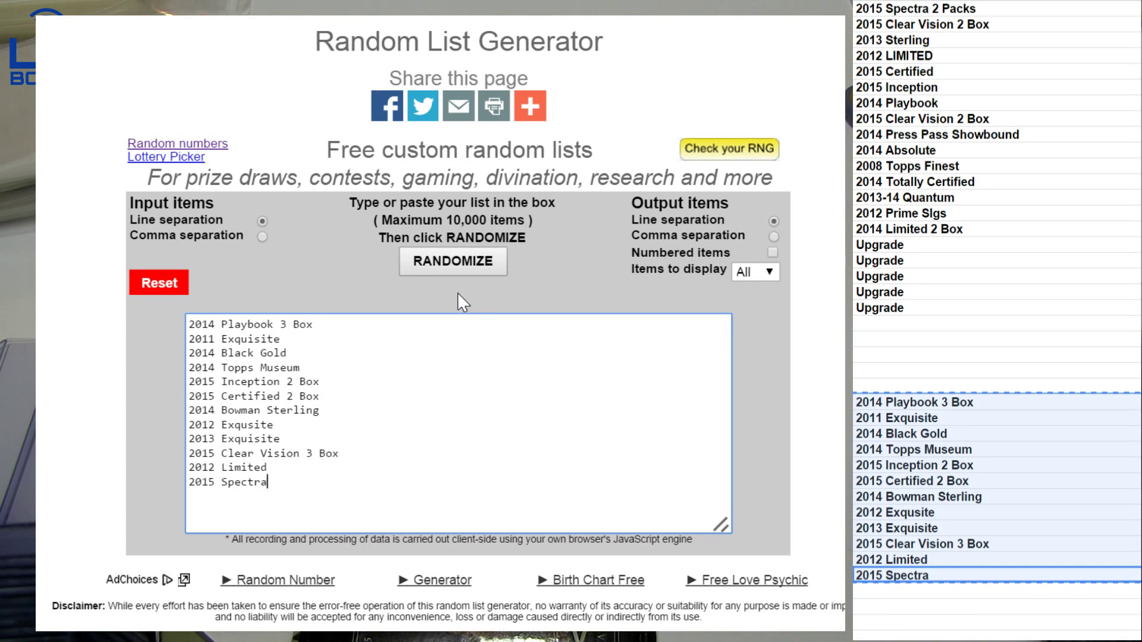
click(446, 260)
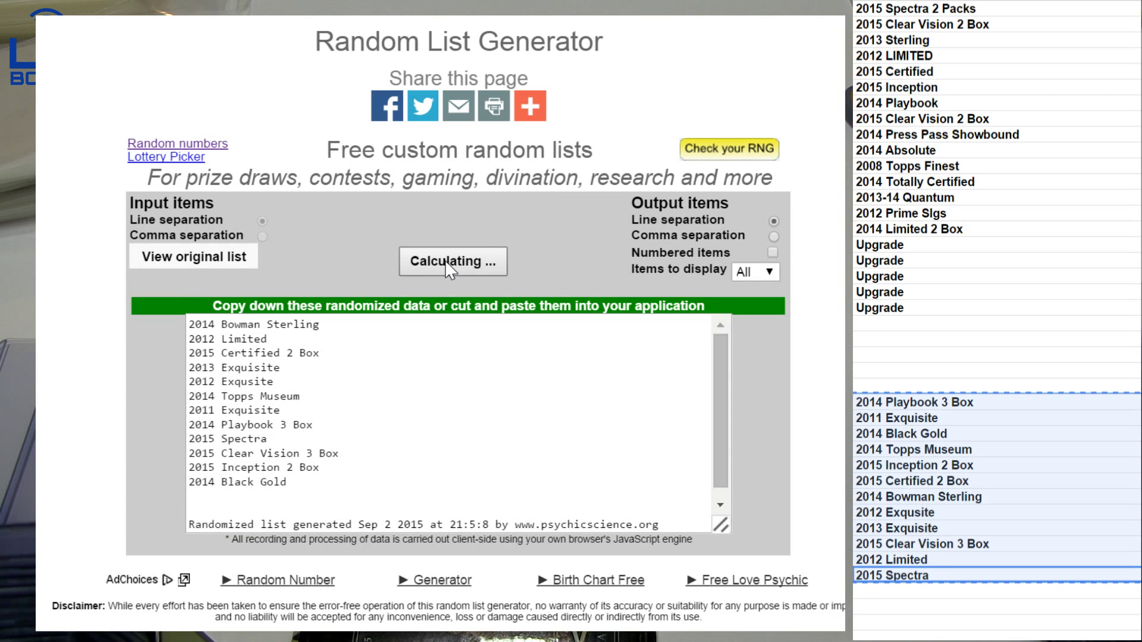
click(446, 262)
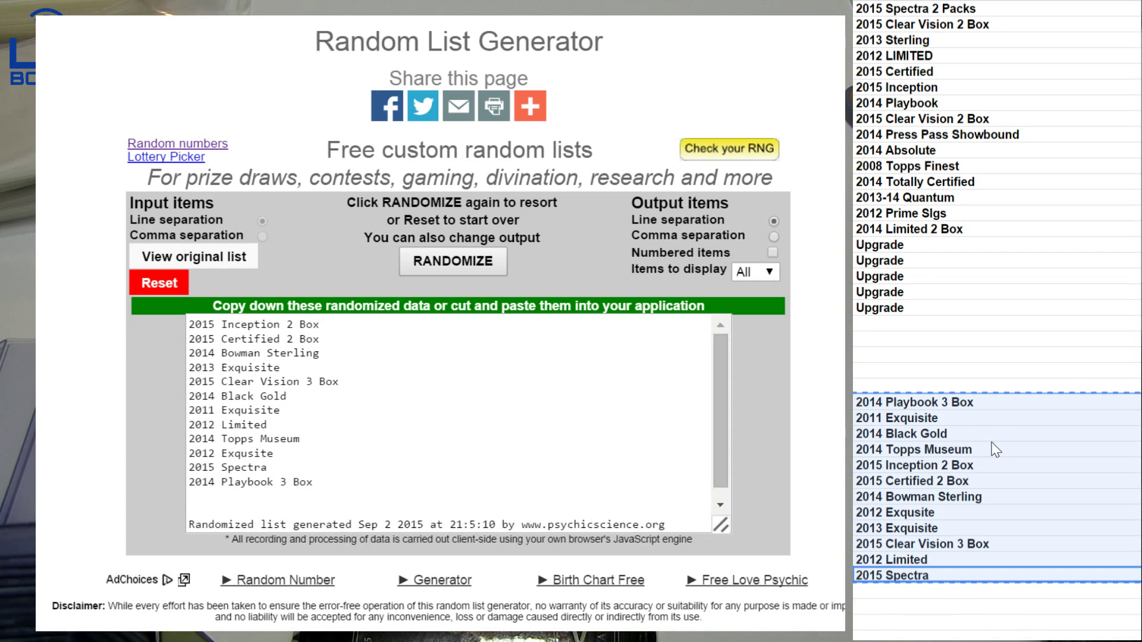
Step: Copy the giveaway rows from Personal Box up to the top of the list in the sheet
scroll(979, 431, up, 5)
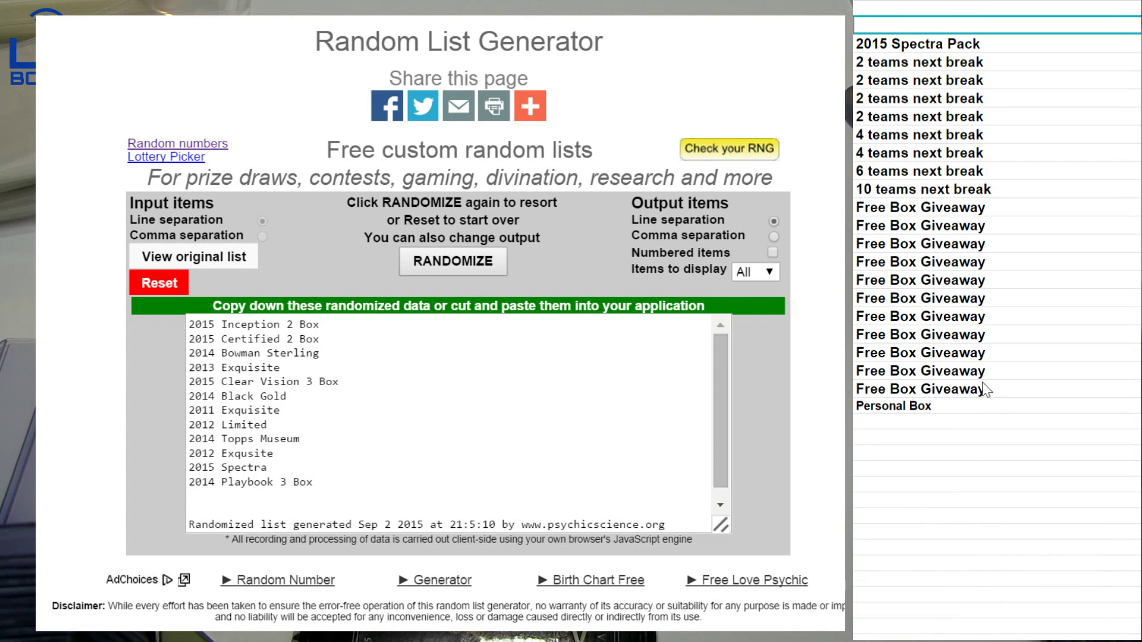
click(978, 408)
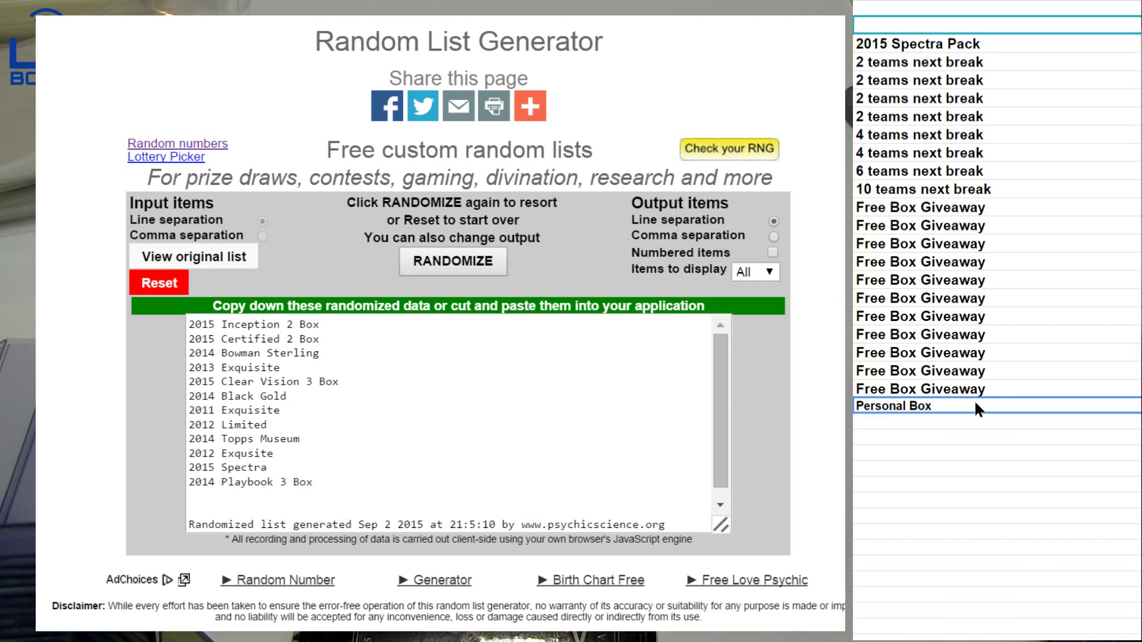
mouse_move(976, 404)
mouse_down()
mouse_move(995, 327)
mouse_move(997, 108)
mouse_move(984, 29)
mouse_up()
key(ctrl+c)
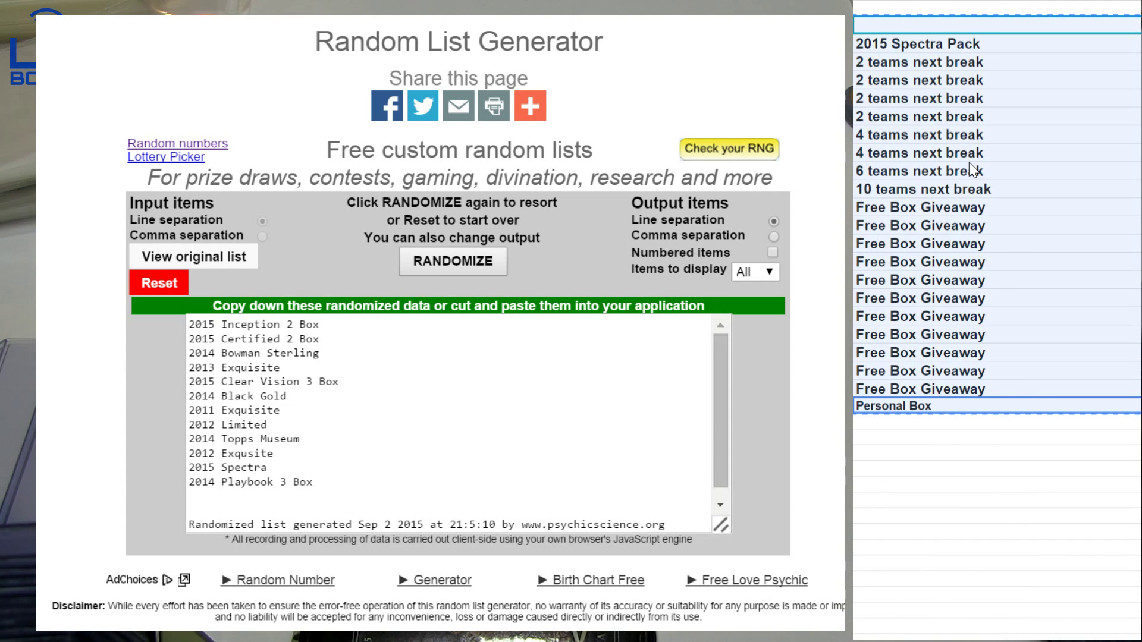
Step: Clear the previous result and paste the giveaway list into a new input list
click(142, 281)
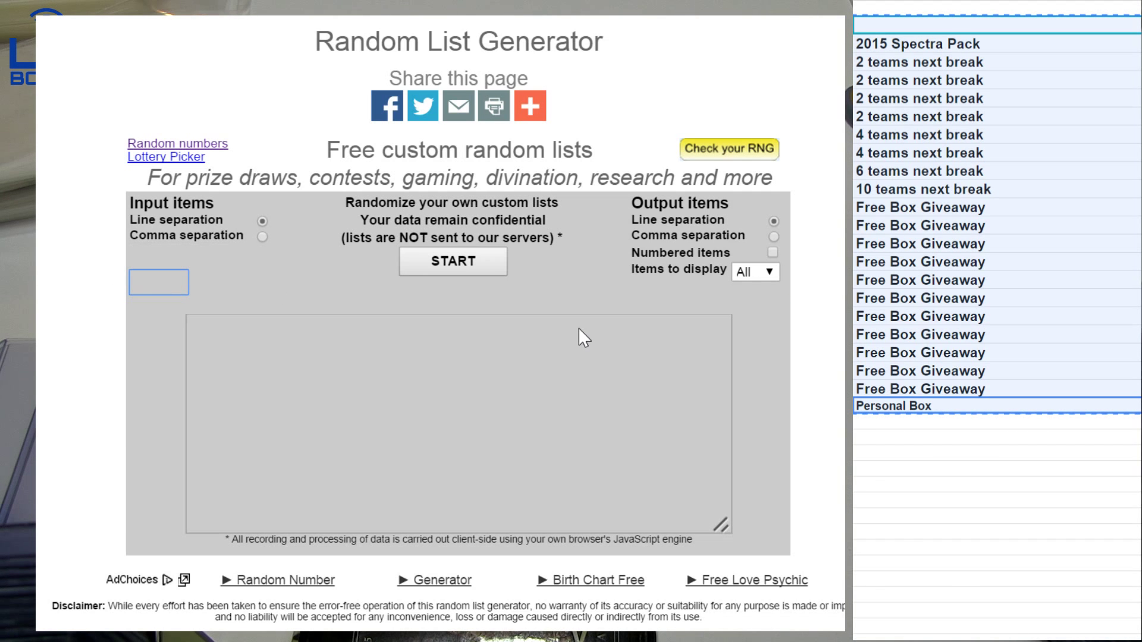
click(473, 259)
click(464, 357)
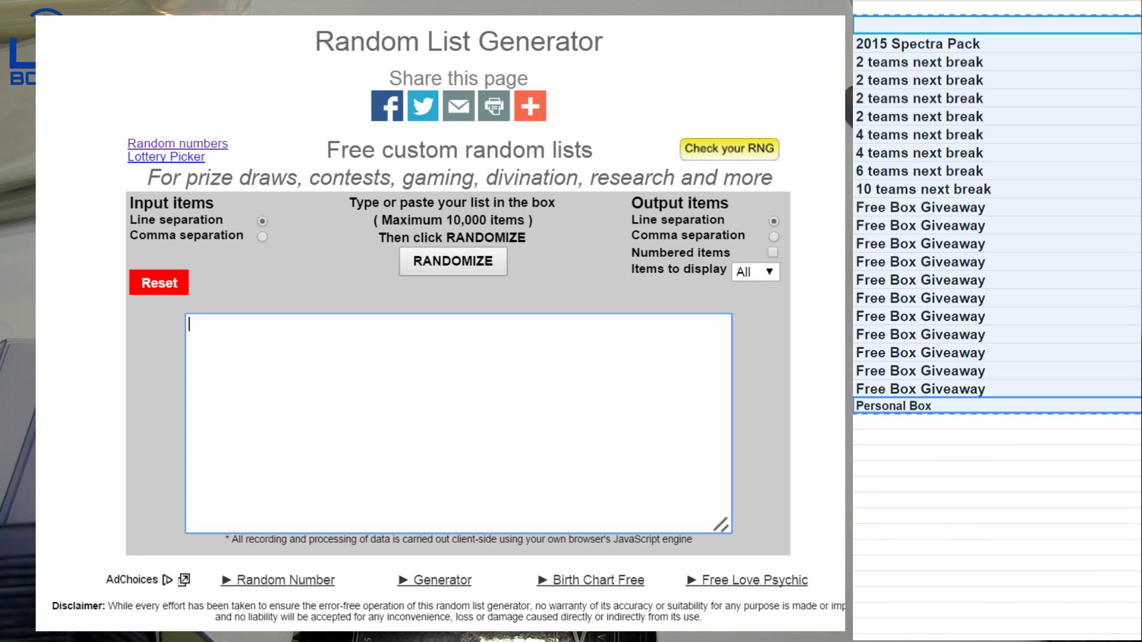
key(ctrl+v)
scroll(452, 422, up, 3)
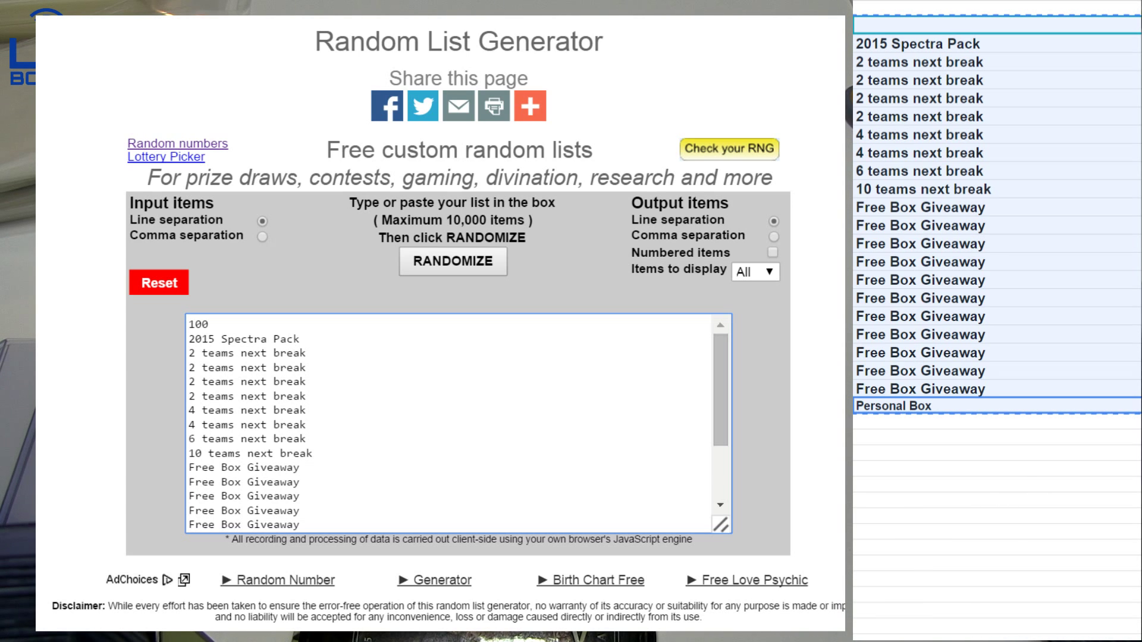
Step: Check the pasted entries, including the 100 on the first line, then shuffle the giveaway list
drag(273, 339, 208, 339)
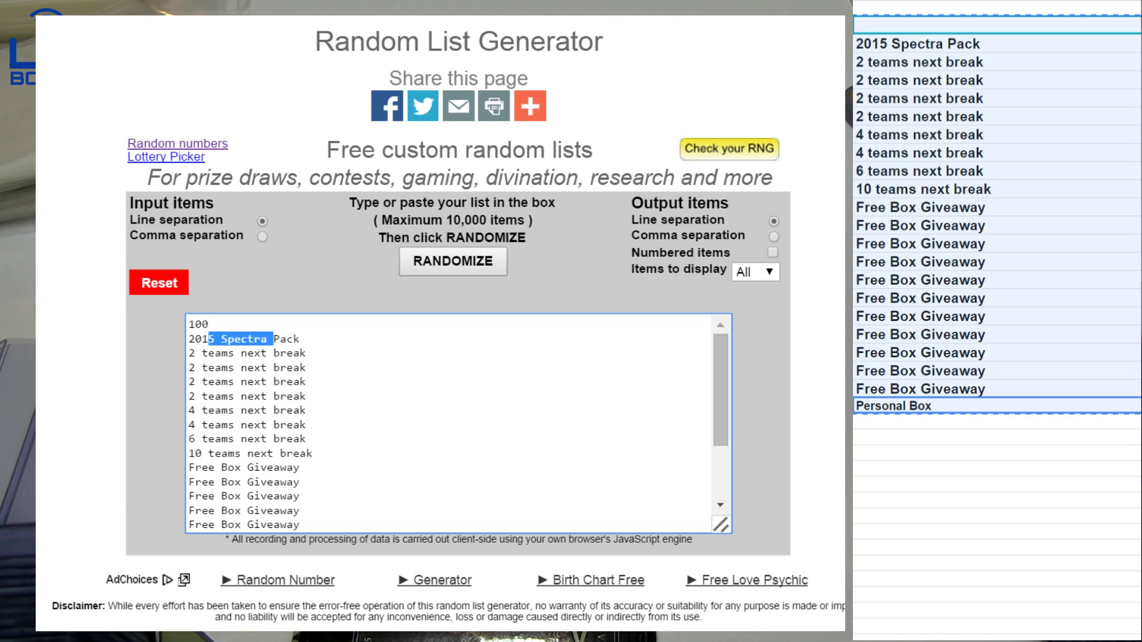
click(307, 423)
drag(209, 324, 188, 324)
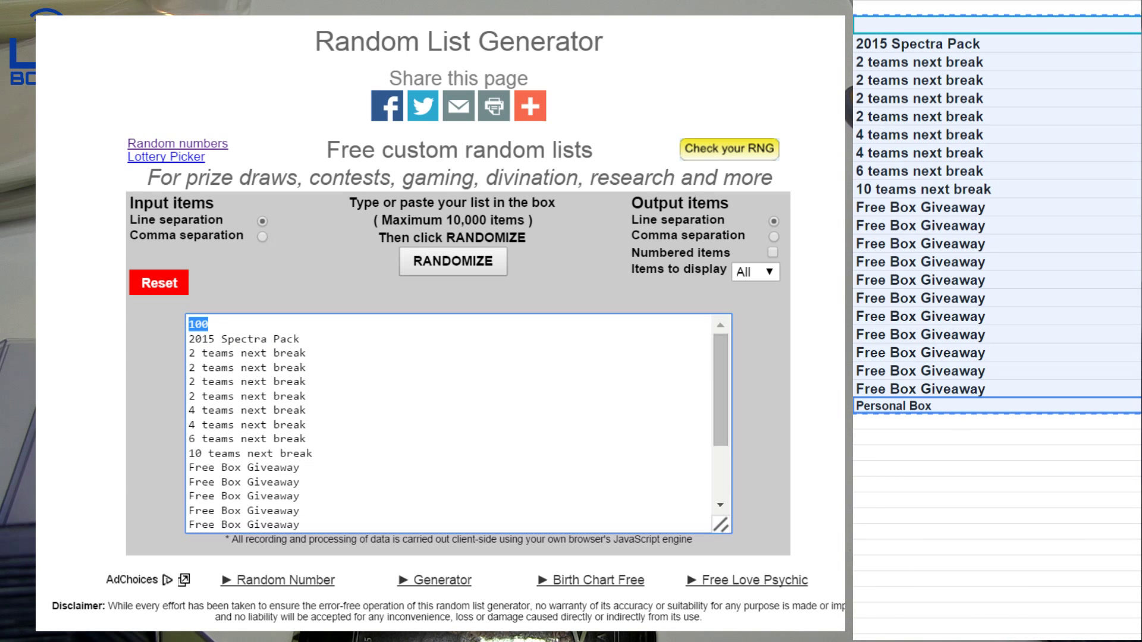
click(287, 424)
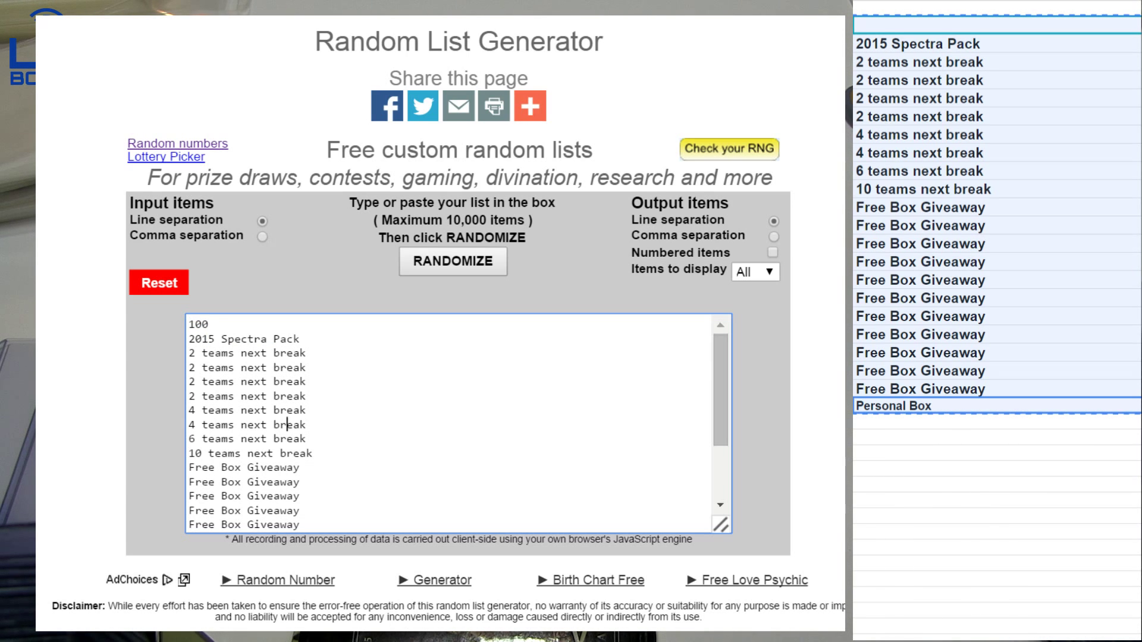
click(466, 265)
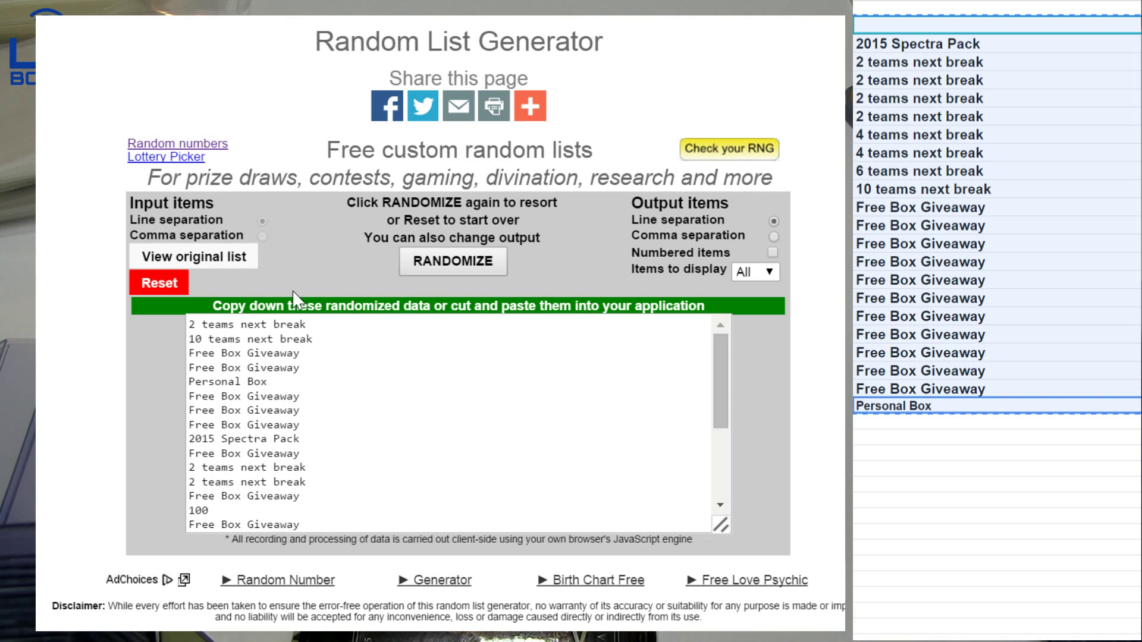
Step: Note the 10 in the second result line, then enter the winner's name in the NFL team sheet
double_click(194, 339)
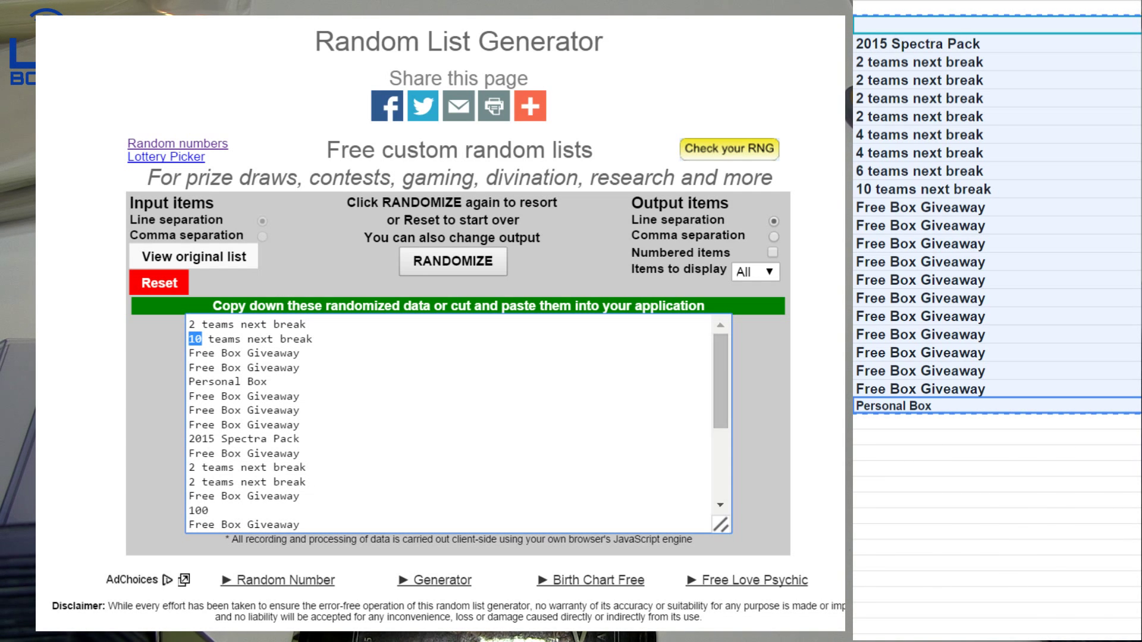
scroll(934, 595, down, 2)
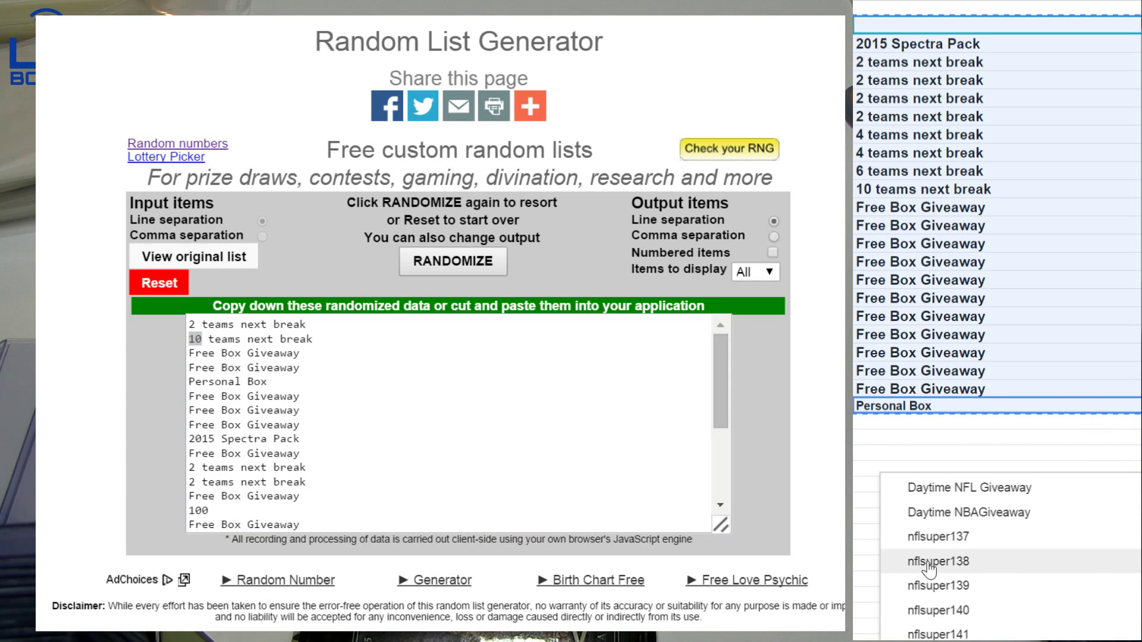
click(940, 574)
scroll(995, 592, down, 3)
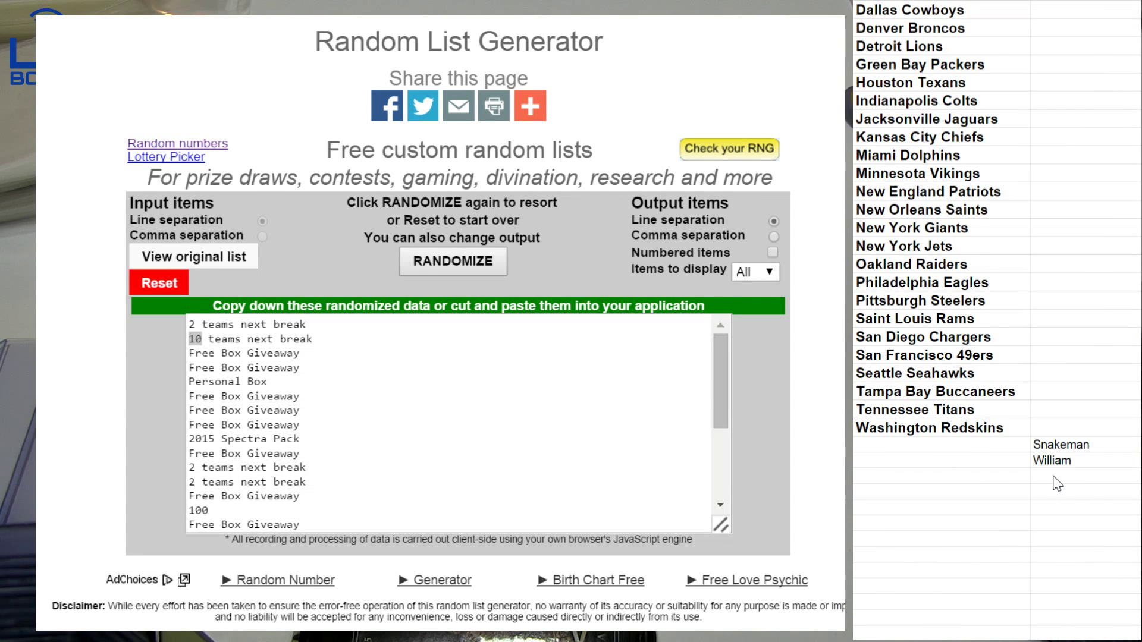
text(Brad Mch)
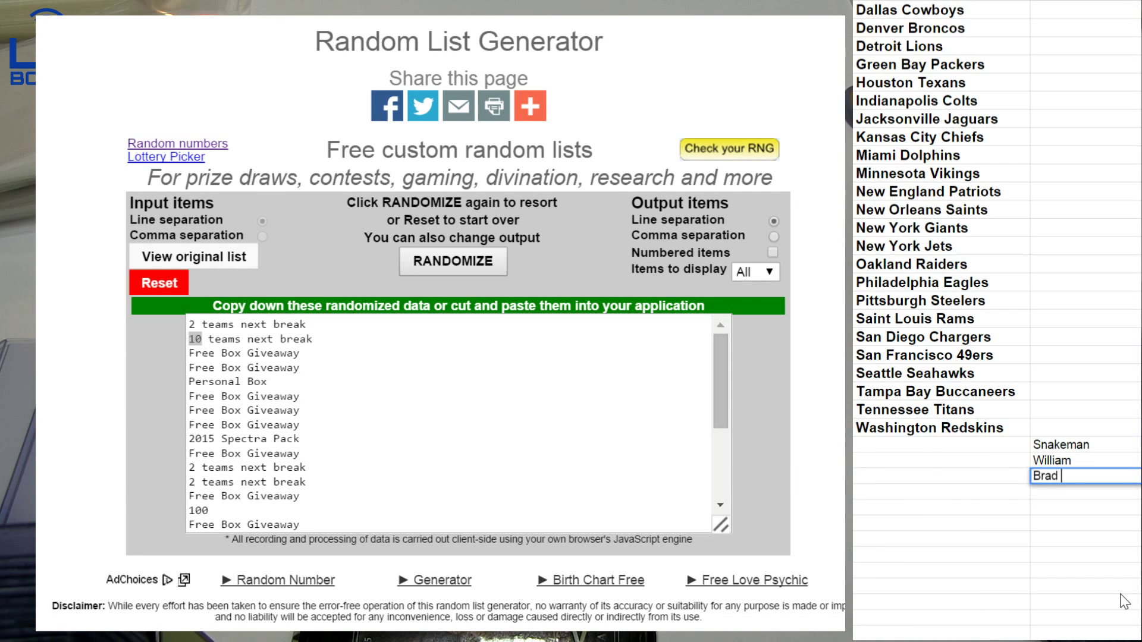
key(Return)
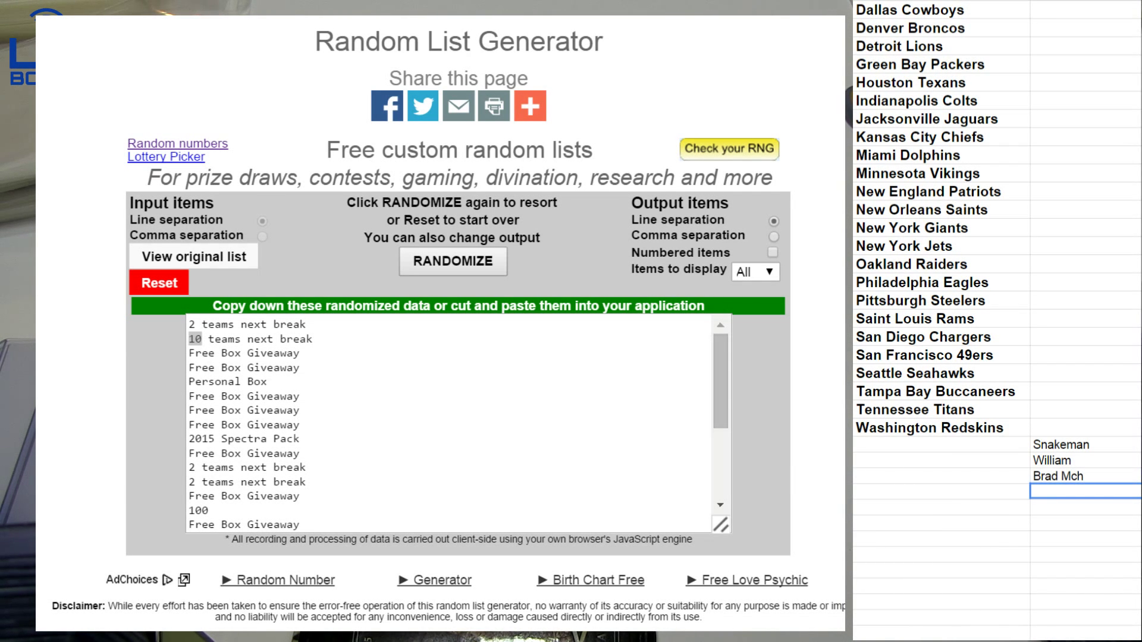